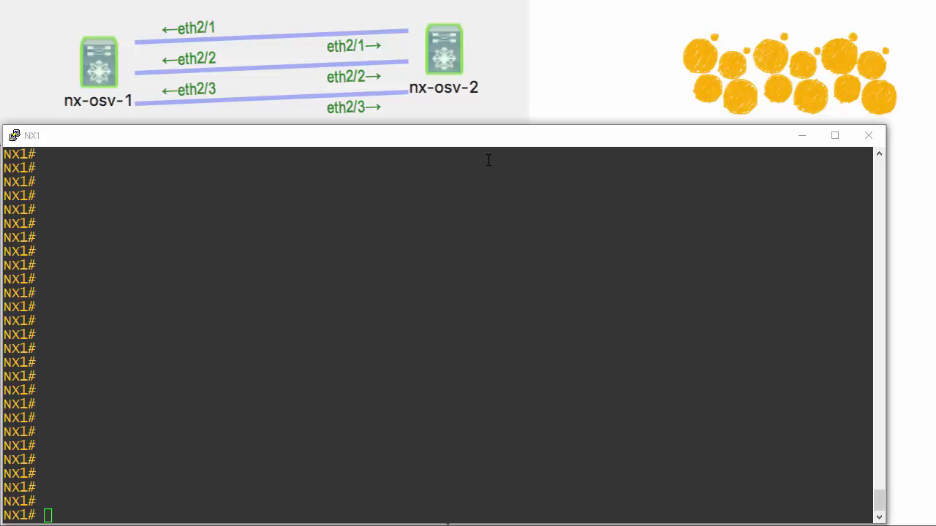
# Step: On NX1, enter configuration mode and display the running config of interface Ethernet2/1
pyautogui.click(285, 444)
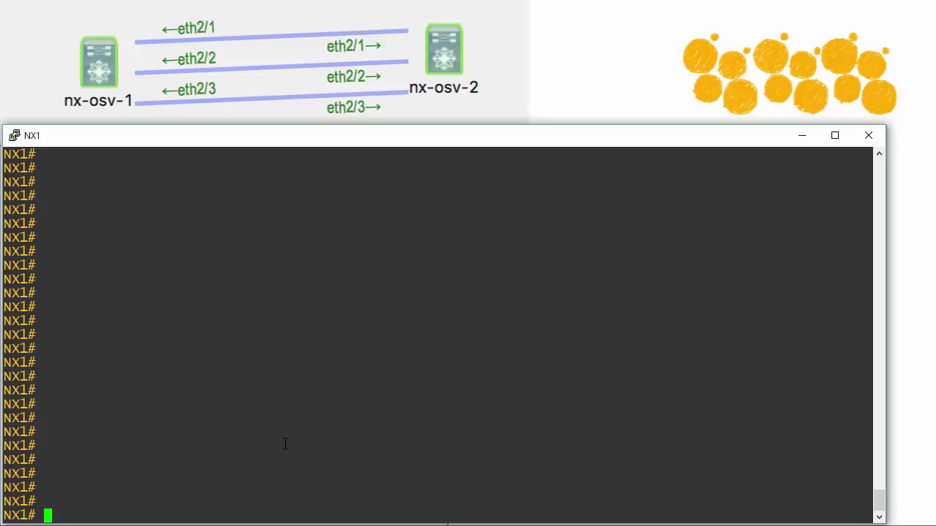
pyautogui.write('conf t')
pyautogui.press('Return')
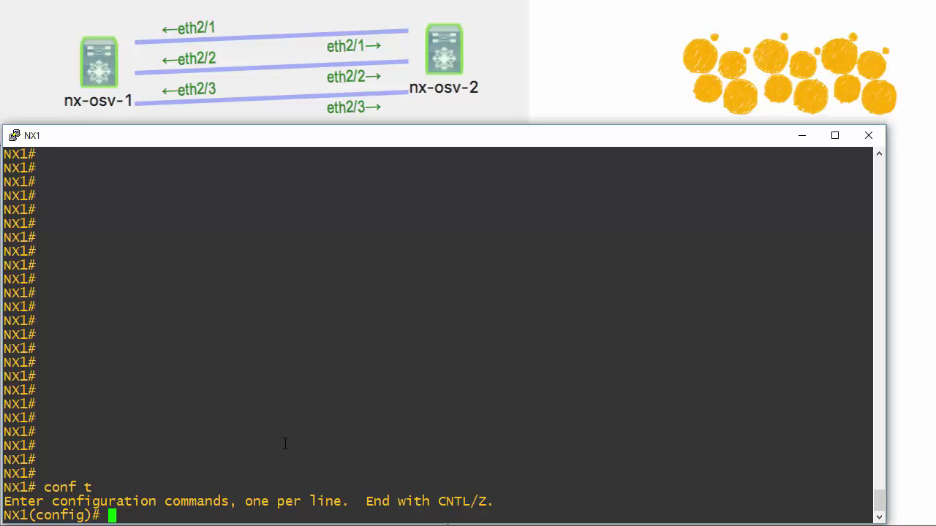
pyautogui.write('show ')
pyautogui.write('int')
pyautogui.press('BackSpace')
pyautogui.press('BackSpace')
pyautogui.press('BackSpace')
pyautogui.press('BackSpace')
pyautogui.write('run ')
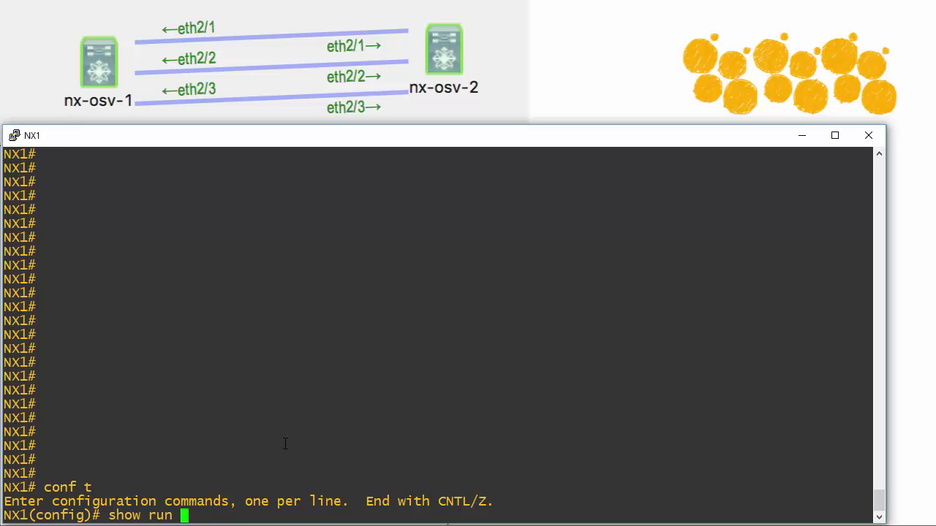
pyautogui.write('int e2/1')
pyautogui.press('Return')
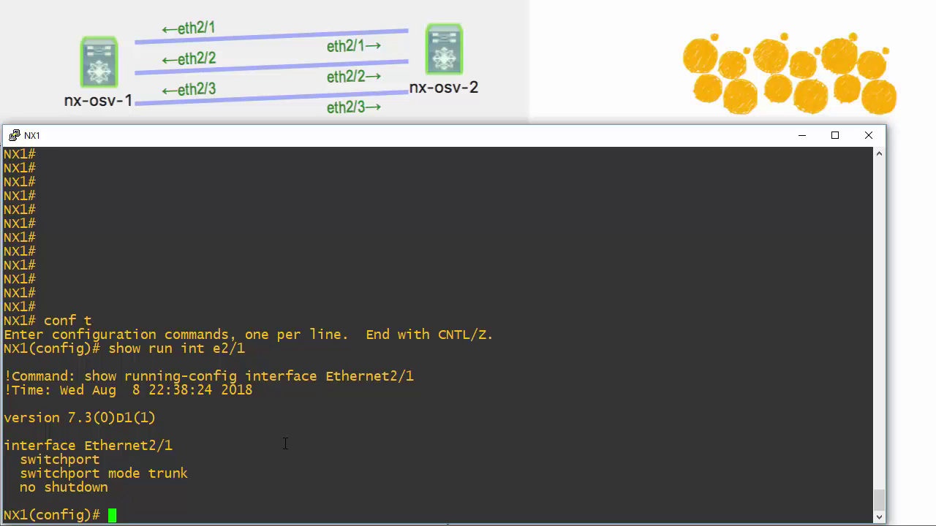
pyautogui.write('show int trunk')
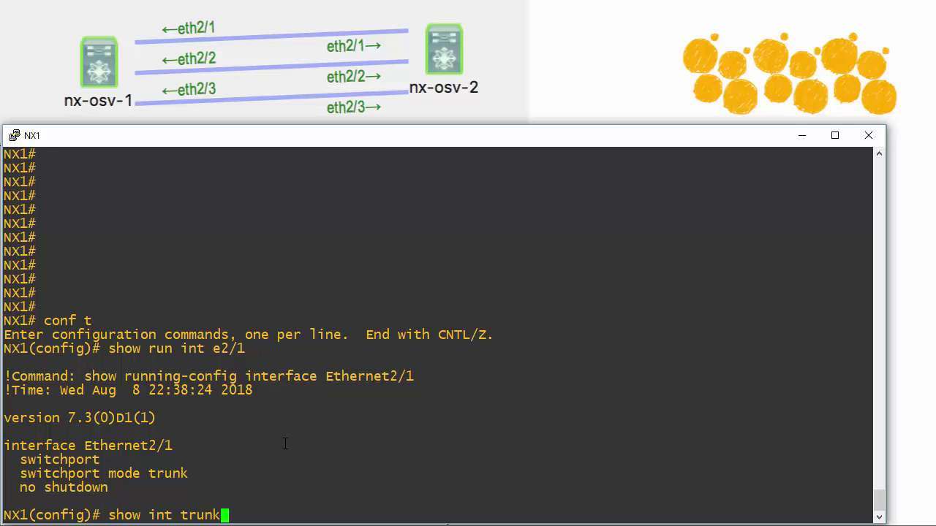
# Step: Display NX1's trunk summary and VLAN brief list, showing VLANs 100 and 200 on Eth2/1–2/3
pyautogui.press('Return')
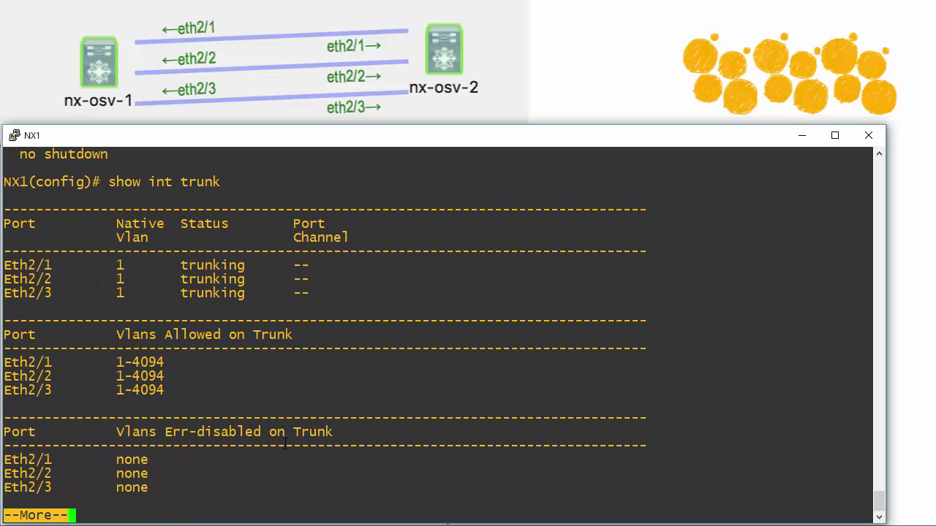
pyautogui.press('q')
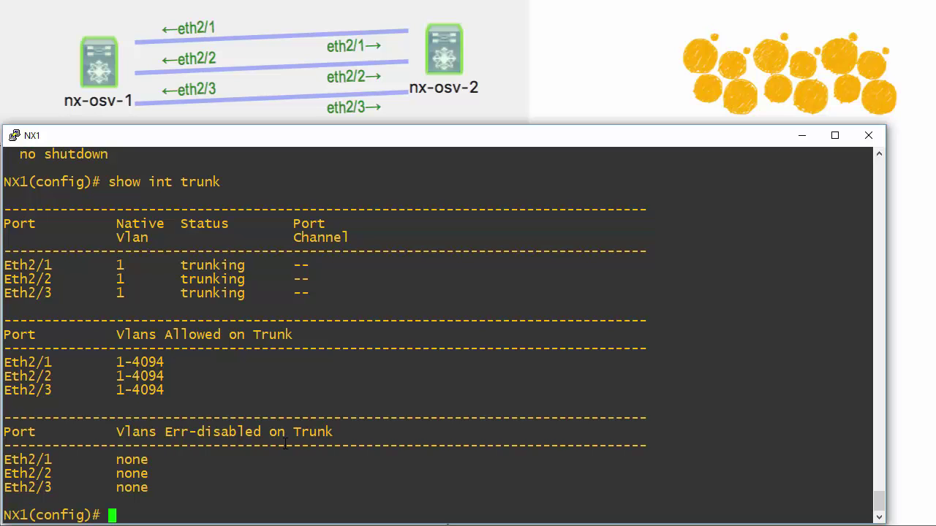
pyautogui.write('vlan brie')
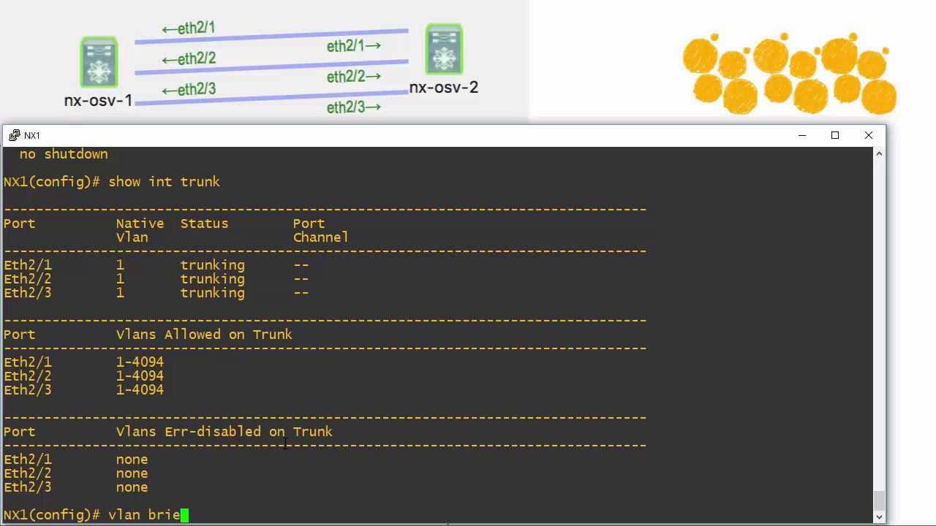
pyautogui.press('BackSpace')
pyautogui.press('BackSpace')
pyautogui.press('BackSpace')
pyautogui.press('BackSpace')
pyautogui.press('BackSpace')
pyautogui.press('BackSpace')
pyautogui.press('BackSpace')
pyautogui.press('BackSpace')
pyautogui.write('show')
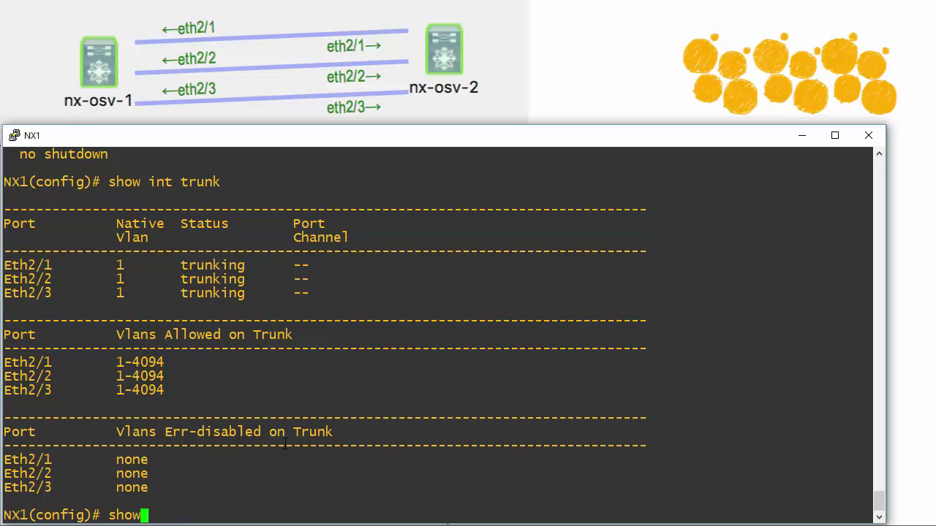
pyautogui.write(' vlan brief')
pyautogui.press('Return')
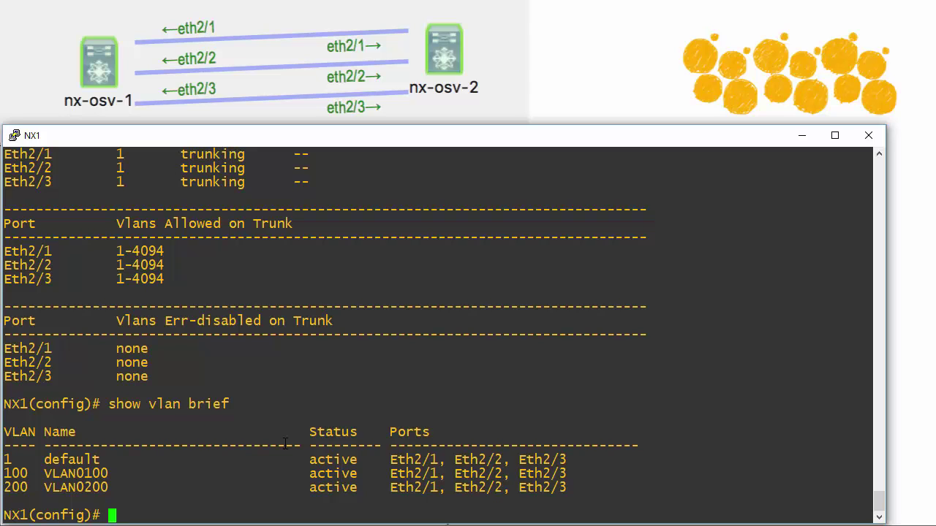
# Step: Show NX1's spanning tree for VLAN 100 and highlight the root-bridge and rstp lines
pyautogui.write('show sp')
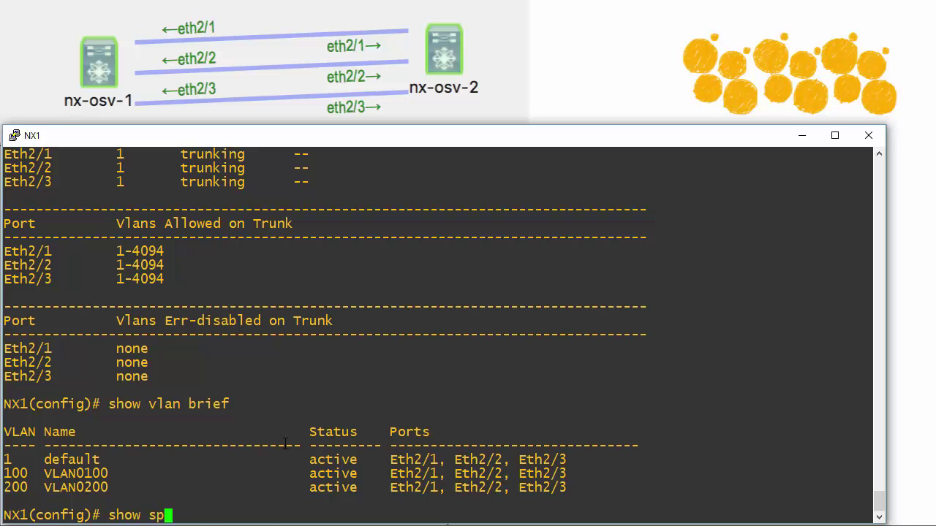
pyautogui.write('anning-tree vlan 100')
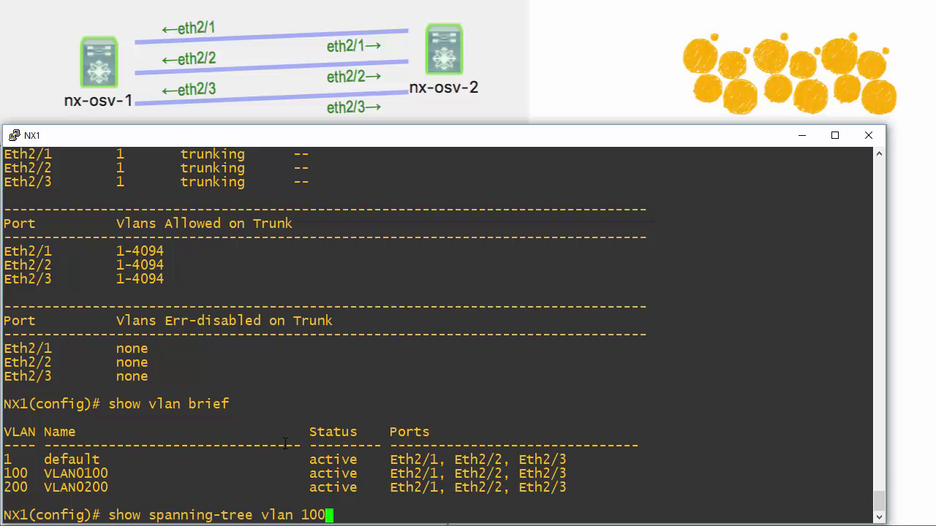
pyautogui.press('Return')
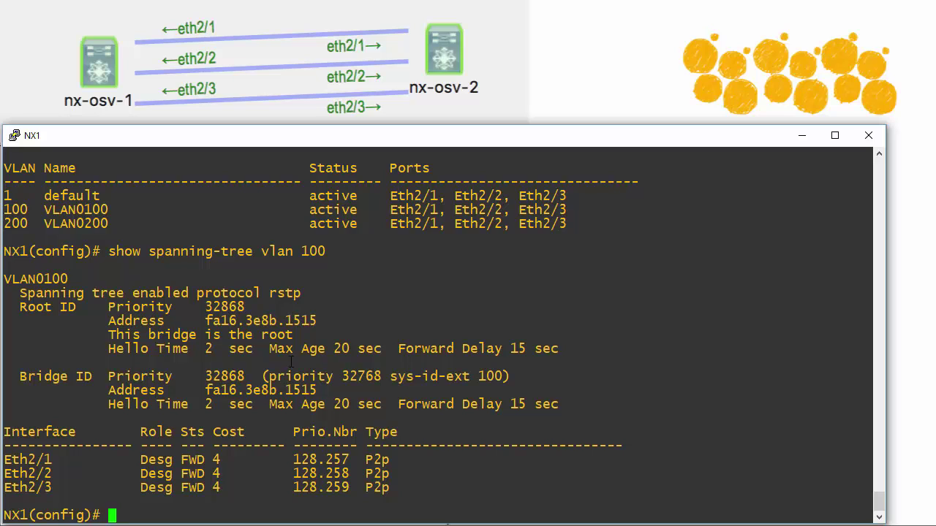
pyautogui.moveTo(297, 334); pyautogui.dragTo(125, 334)
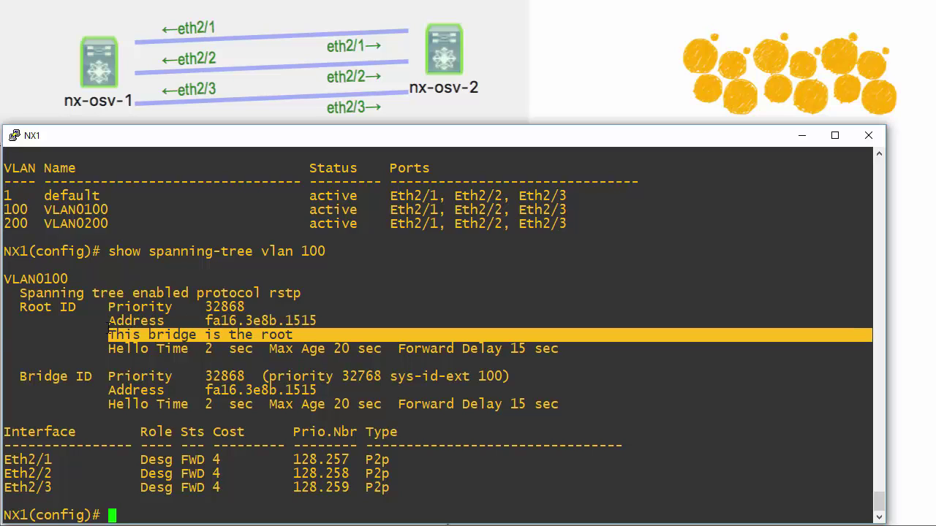
pyautogui.click(158, 461)
pyautogui.moveTo(265, 294); pyautogui.dragTo(313, 296)
pyautogui.click(281, 338)
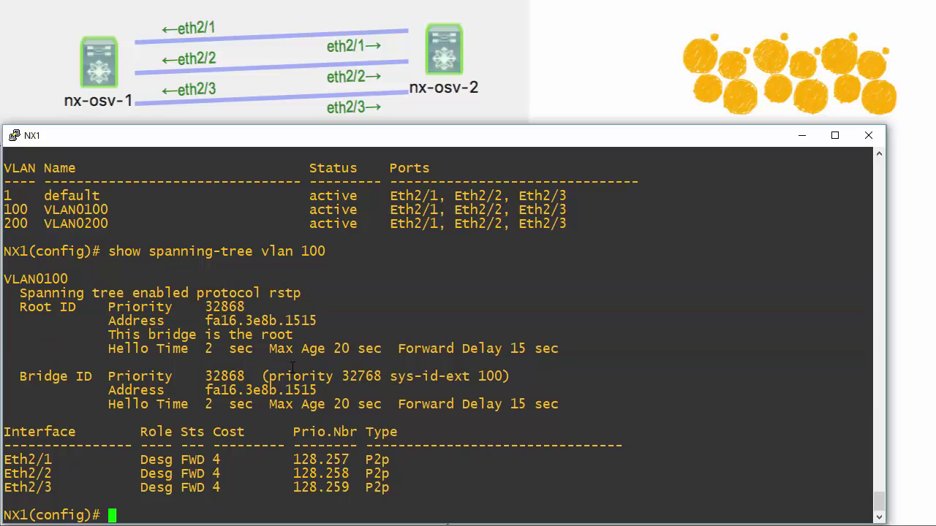
# Step: Activate the license grace period on NX1
pyautogui.write('license gr')
pyautogui.press('Tab')
pyautogui.press('Return')
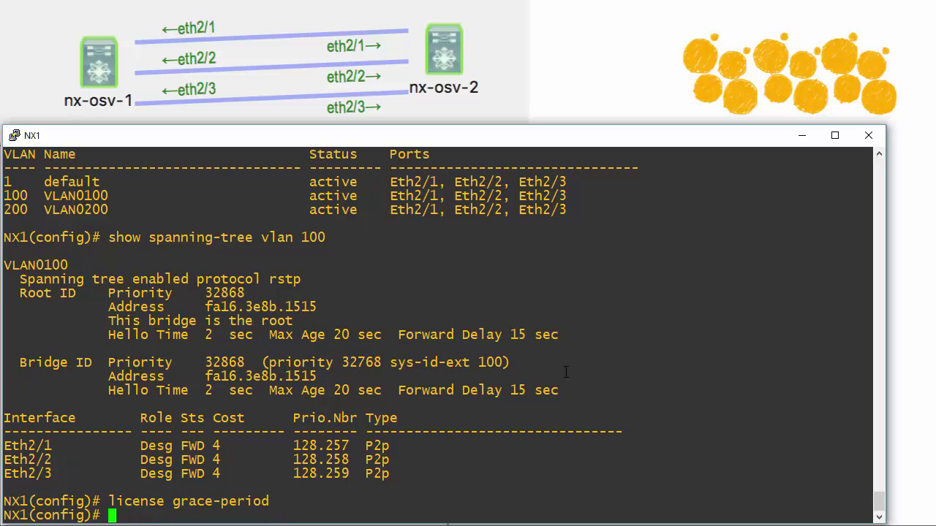
# Step: Install the fabricpath feature set on NX1
pyautogui.write('install fea')
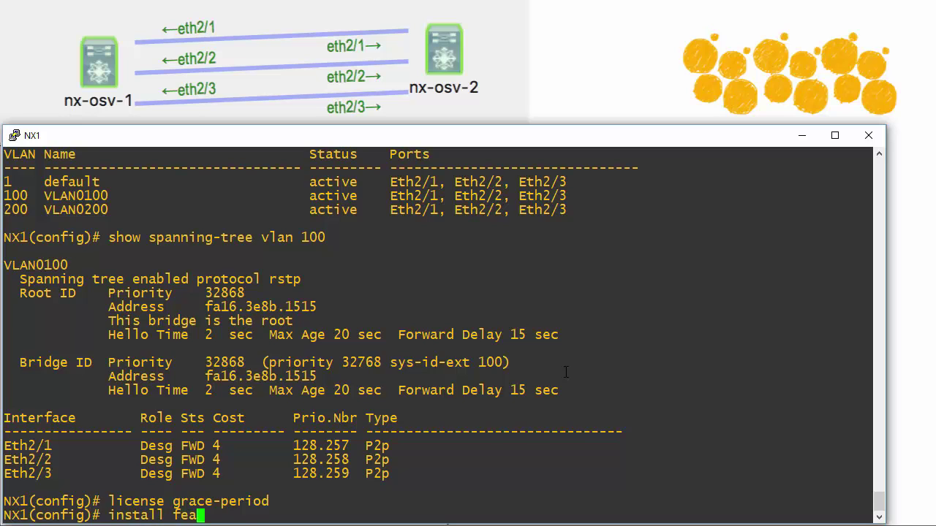
pyautogui.press('Tab')
pyautogui.write('fab')
pyautogui.press('Tab')
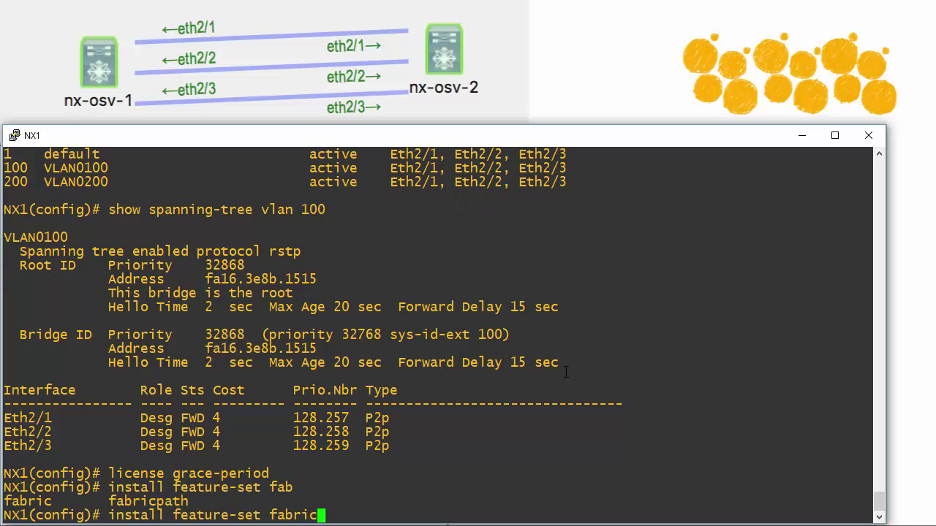
pyautogui.write('p')
pyautogui.press('Tab')
pyautogui.press('Return')
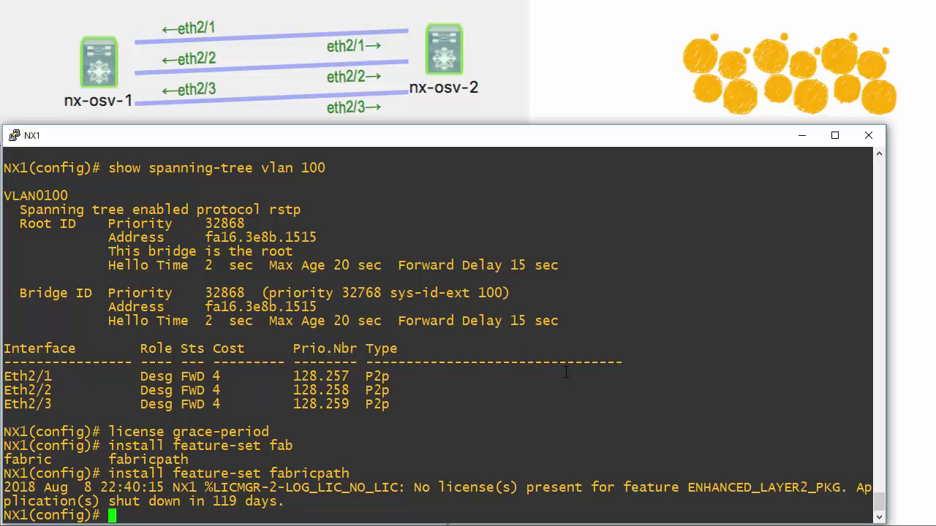
# Step: Enable the fabricpath feature set with 'feature-set fabricpath'
pyautogui.write('feat')
pyautogui.press('Tab')
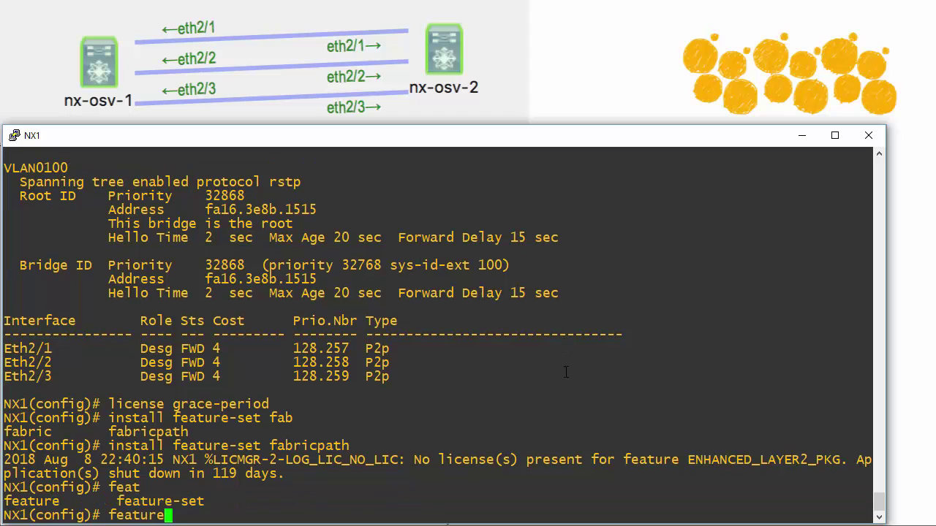
pyautogui.write('-set faB')
pyautogui.press('Tab')
pyautogui.press('Return')
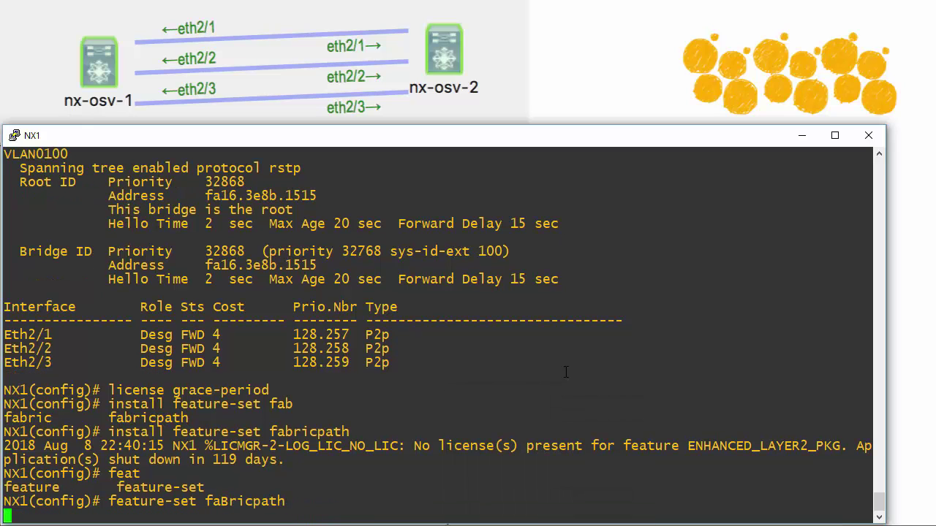
pyautogui.press('capslock')
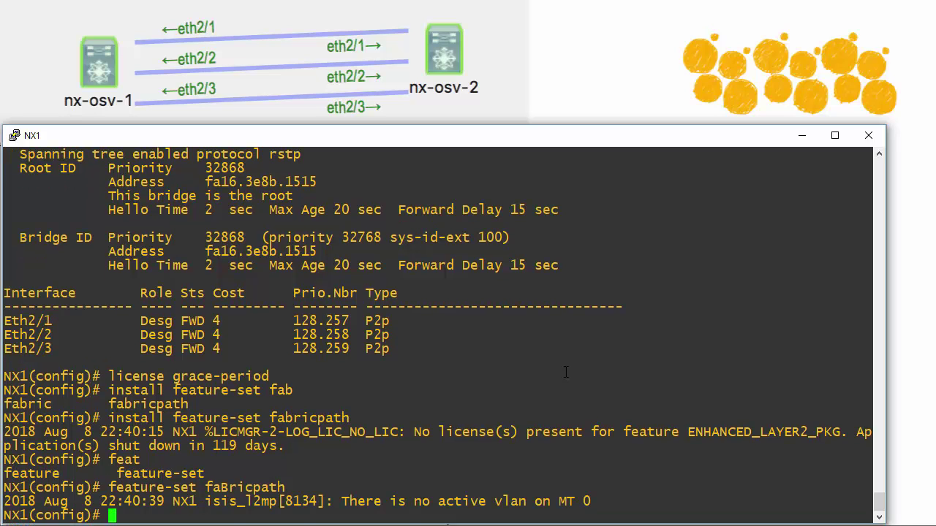
# Step: Set VLANs 100 and 200 on NX1 to fabricpath mode
pyautogui.write('vlan 100,200')
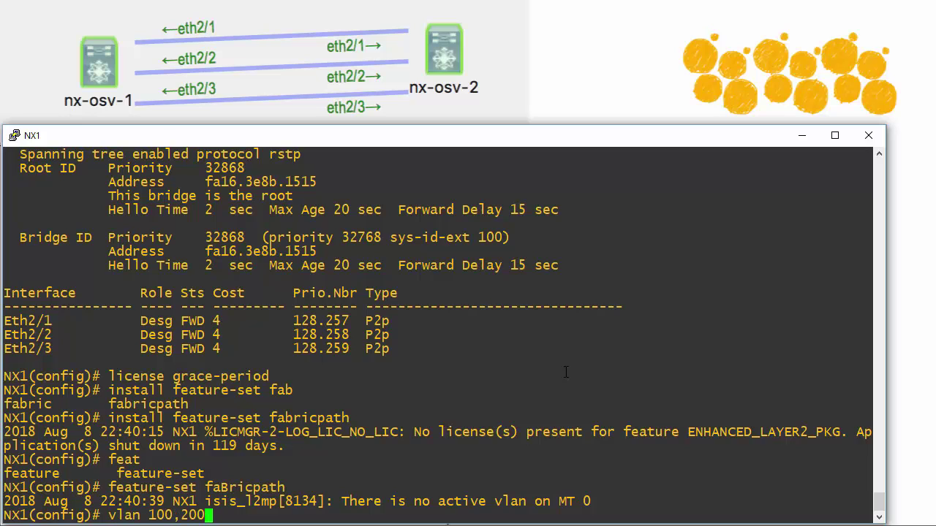
pyautogui.press('Return')
pyautogui.write('mode fabricpath')
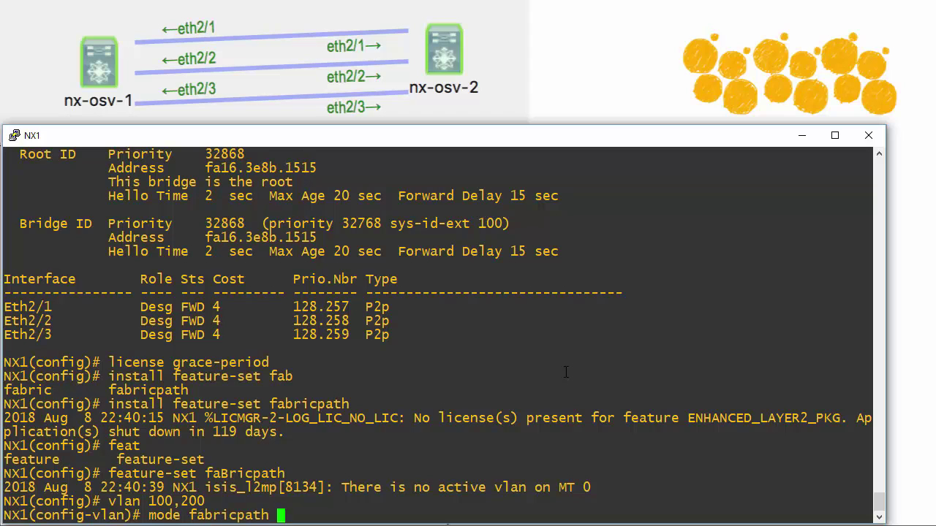
pyautogui.press('Return')
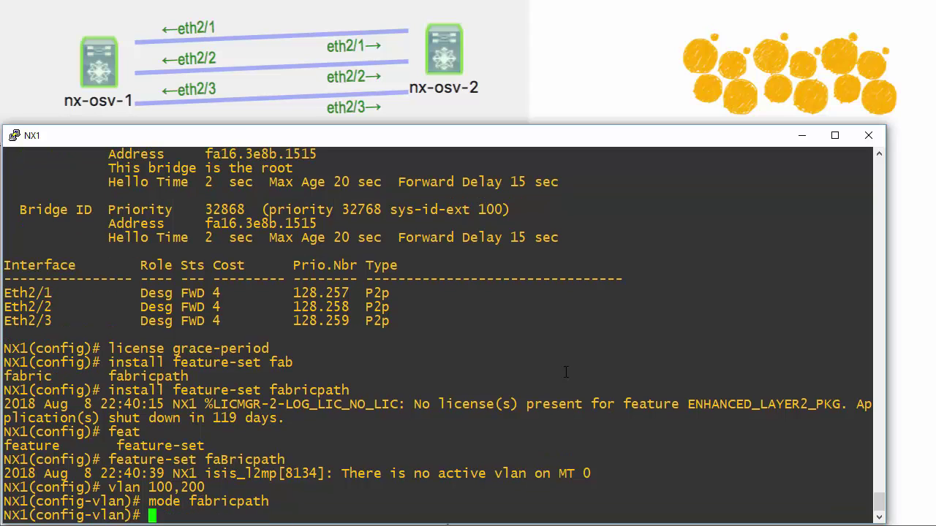
# Step: Set interfaces e2/1-3 to switchport mode fabricpath and leave configuration mode
pyautogui.write('int e2/1-3')
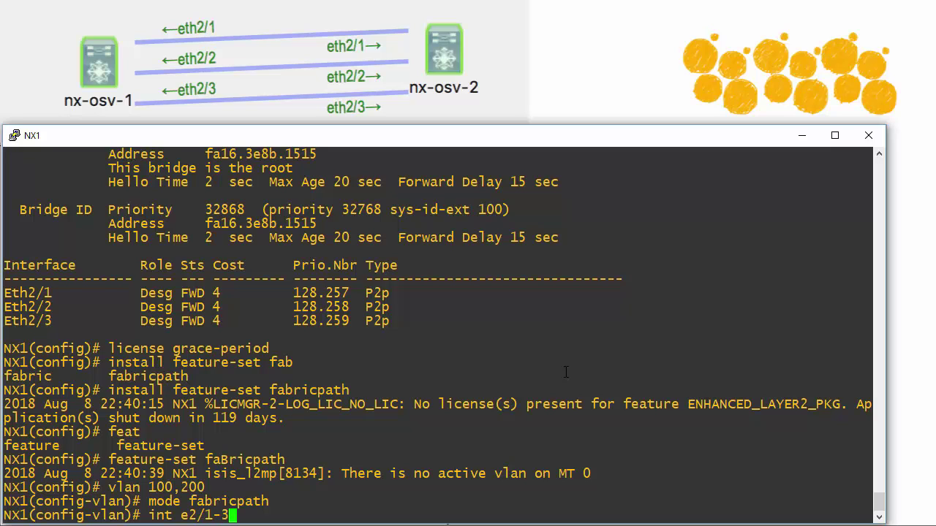
pyautogui.press('Return')
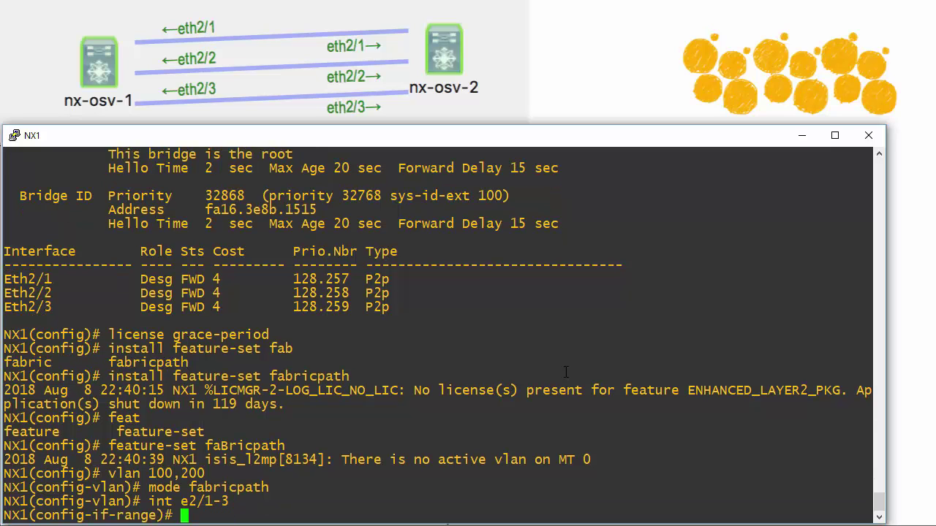
pyautogui.write('switch')
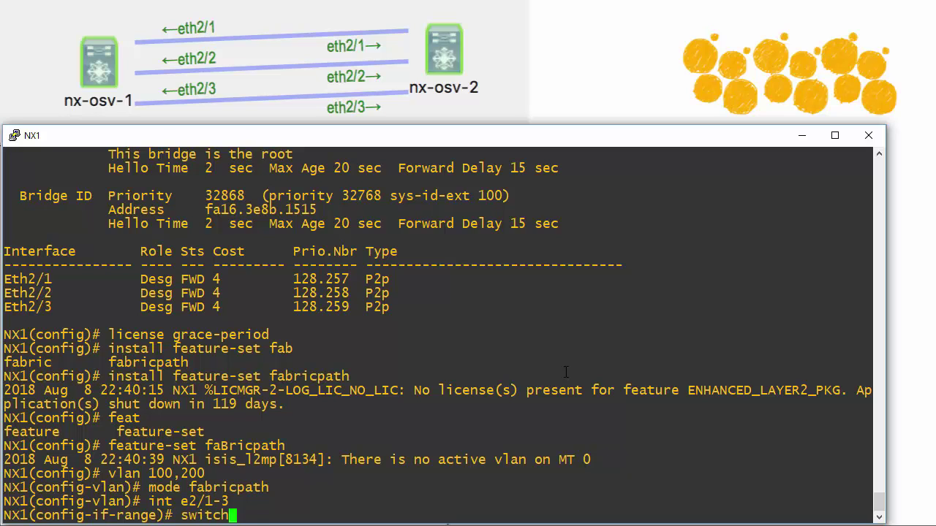
pyautogui.write('port mode fab')
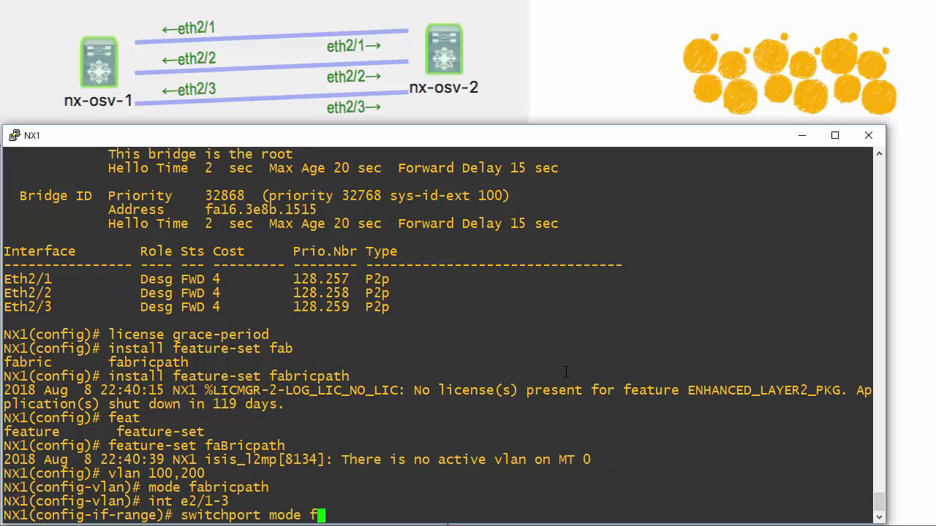
pyautogui.press('Tab')
pyautogui.press('Return')
pyautogui.write('end')
pyautogui.press('Return')
pyautogui.press('Return')
pyautogui.press('Return')
pyautogui.write('show spa')
pyautogui.press('Tab')
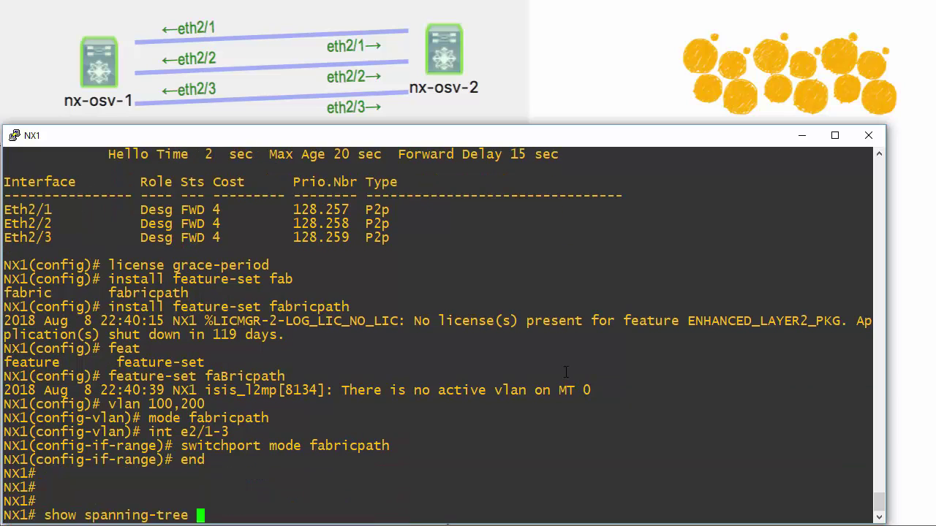
# Step: Check that NX1 has no spanning-tree instance for VLAN 100, then switch to the NX2 session
pyautogui.write('vlan 100')
pyautogui.press('Return')
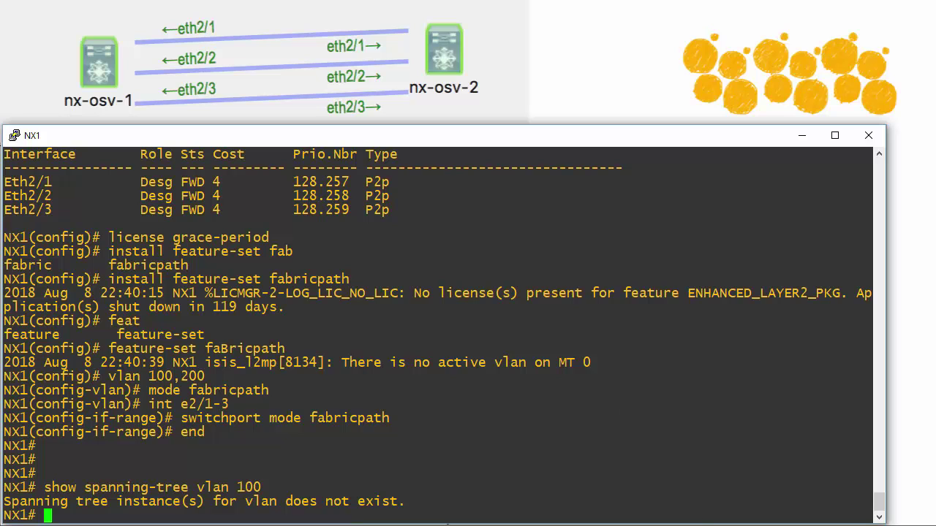
pyautogui.hotkey('alt', 'Tab')
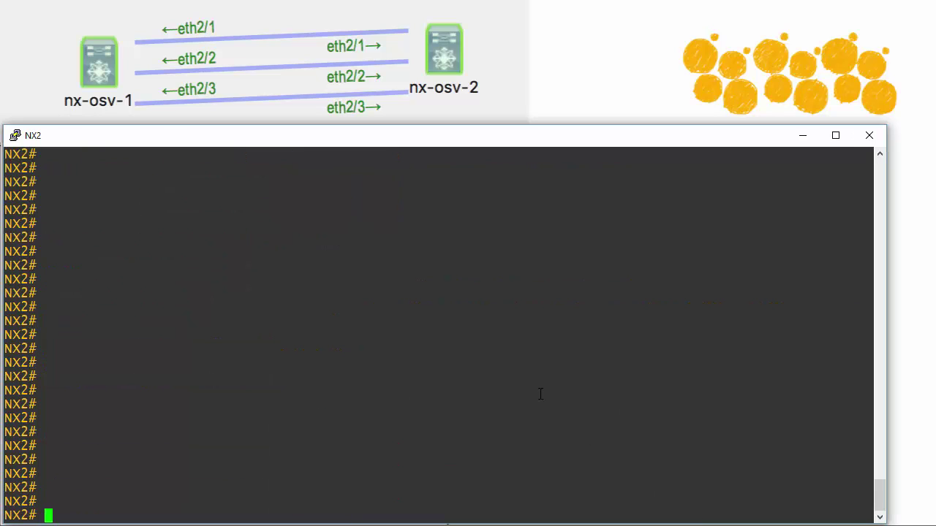
# Step: On NX2, enter configuration mode and activate the license grace period
pyautogui.write('conf t')
pyautogui.press('Return')
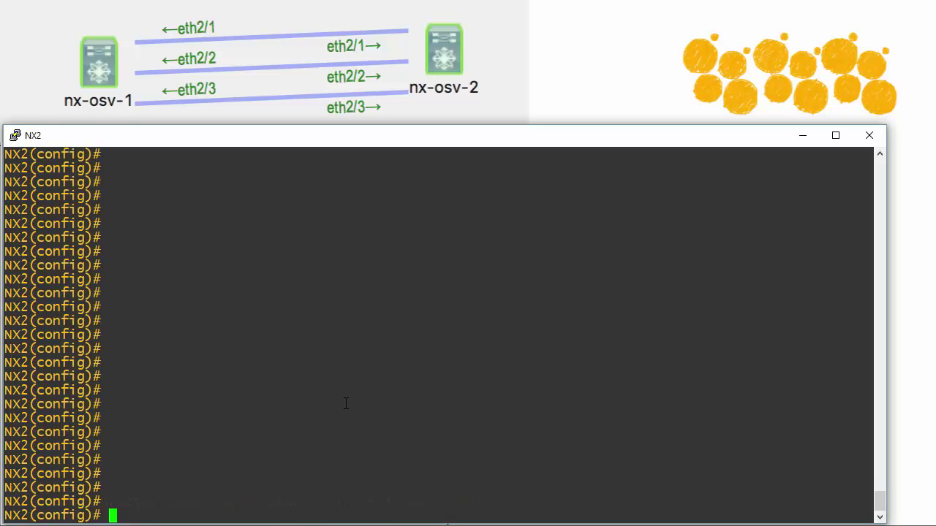
pyautogui.write('lic')
pyautogui.press('BackSpace')
pyautogui.press('BackSpace')
pyautogui.press('BackSpace')
pyautogui.write('license ')
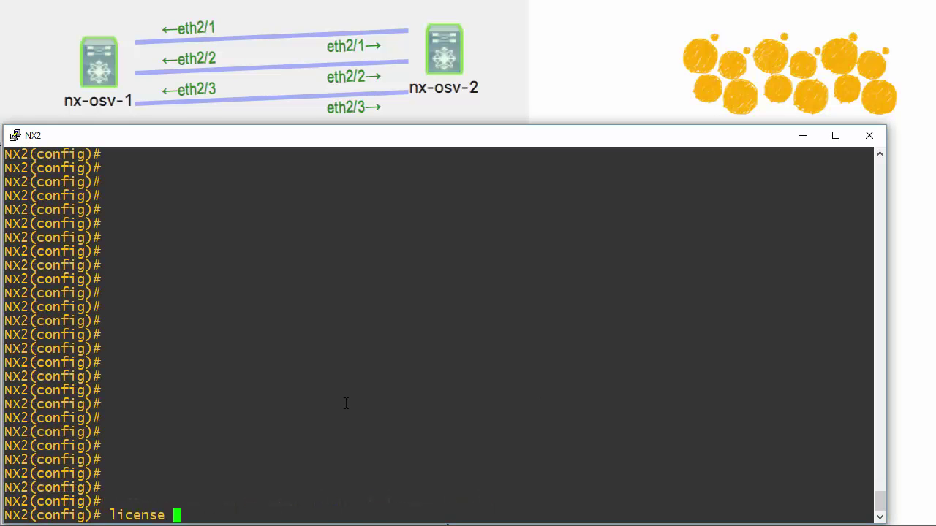
pyautogui.write('grace-period')
pyautogui.press('Return')
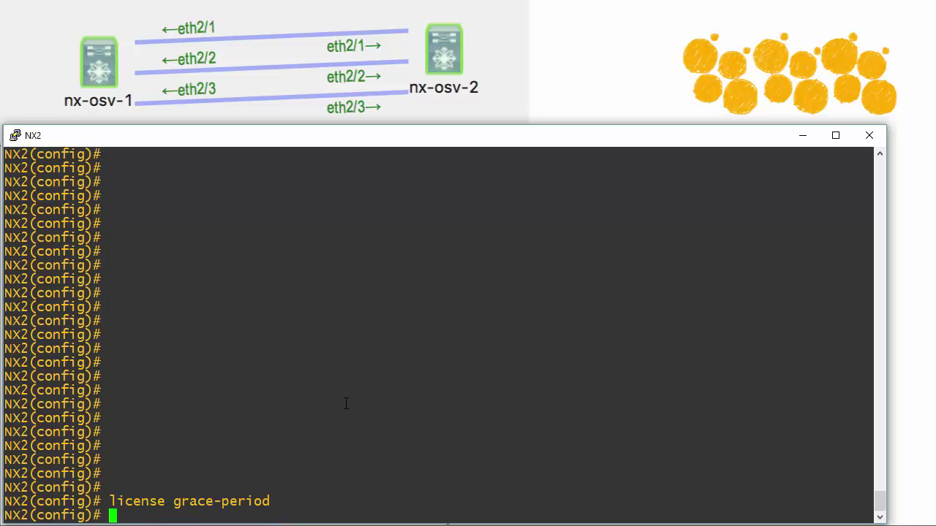
# Step: Install the fabricpath feature set on NX2
pyautogui.write('install feature-set ')
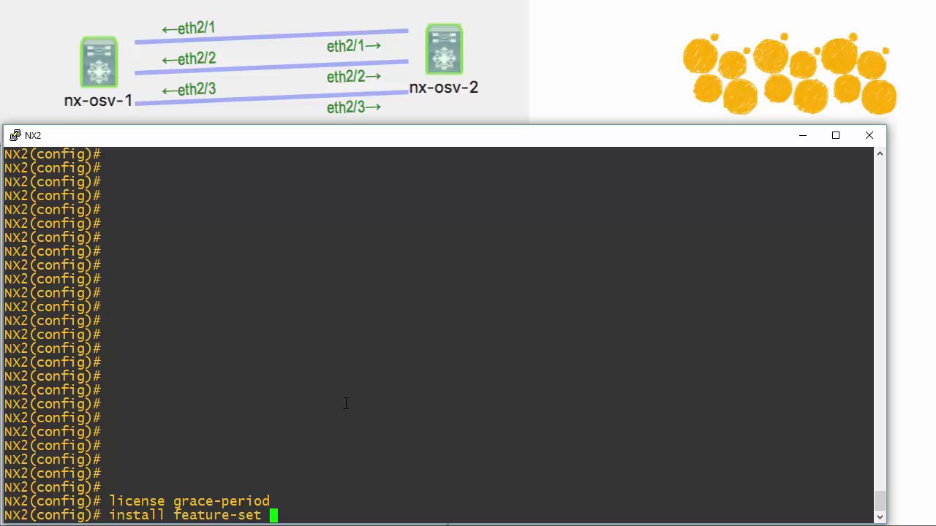
pyautogui.write('fab')
pyautogui.press('Tab')
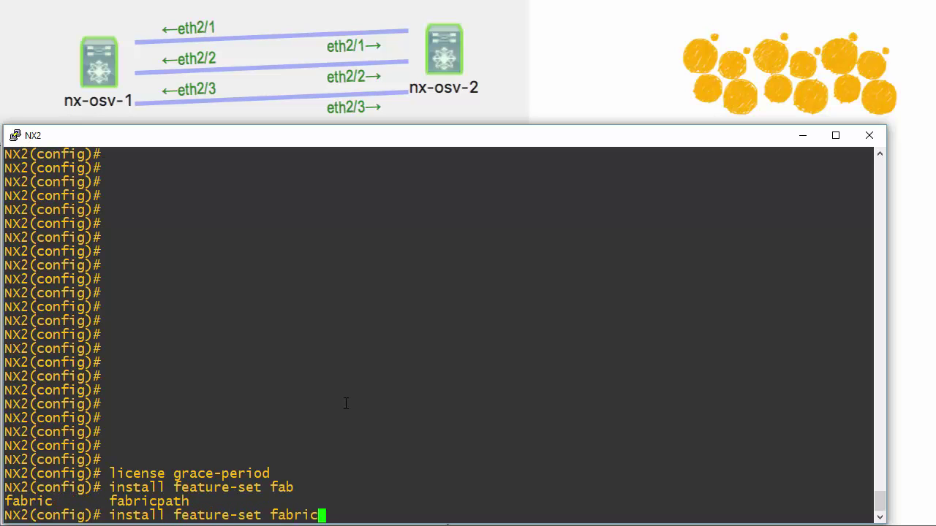
pyautogui.write('path')
pyautogui.press('Return')
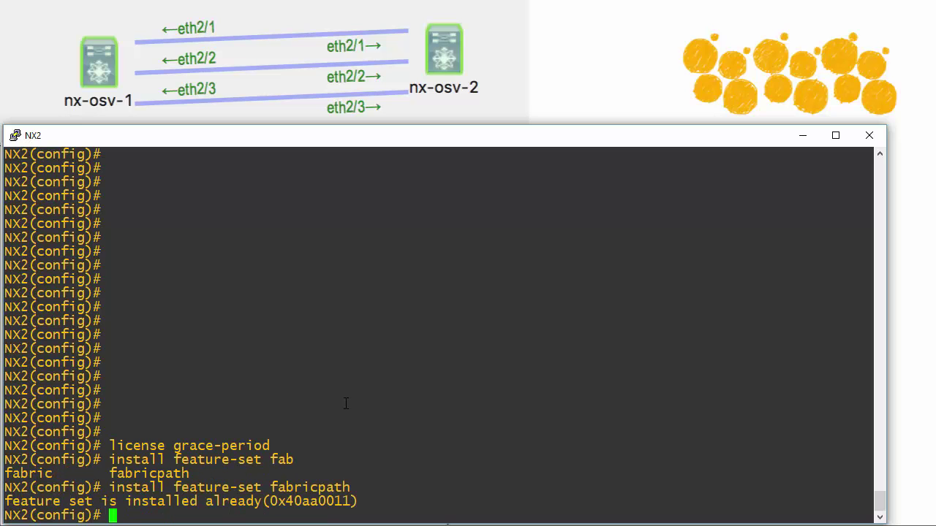
# Step: Enable the fabricpath feature set on NX2 with 'feature-set fabricpath'
pyautogui.write('featur')
pyautogui.press('Tab')
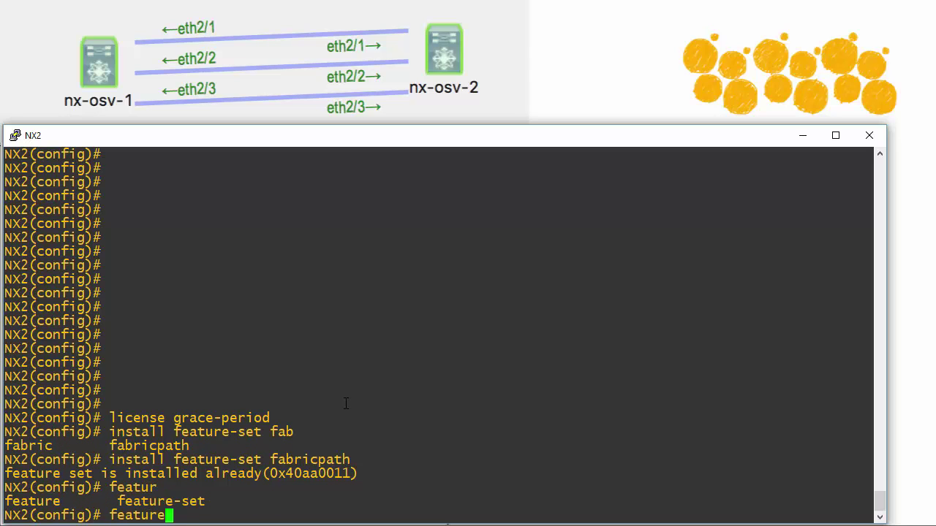
pyautogui.write('-set fab')
pyautogui.press('Tab')
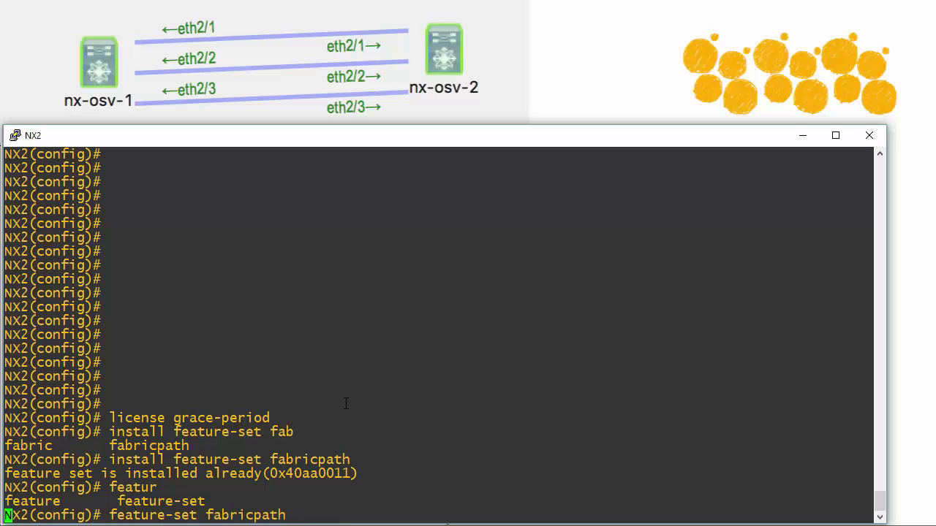
pyautogui.press('Return')
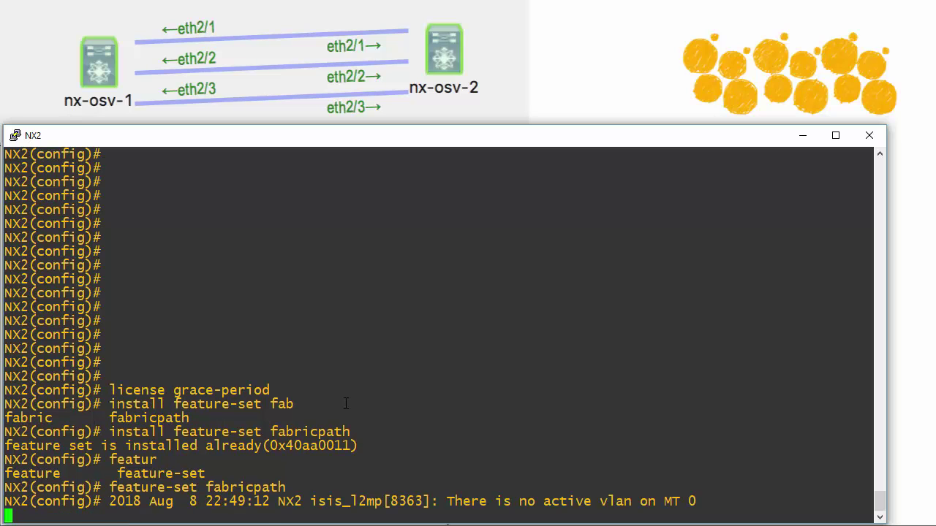
pyautogui.press('Return')
pyautogui.press('Return')
pyautogui.press('Return')
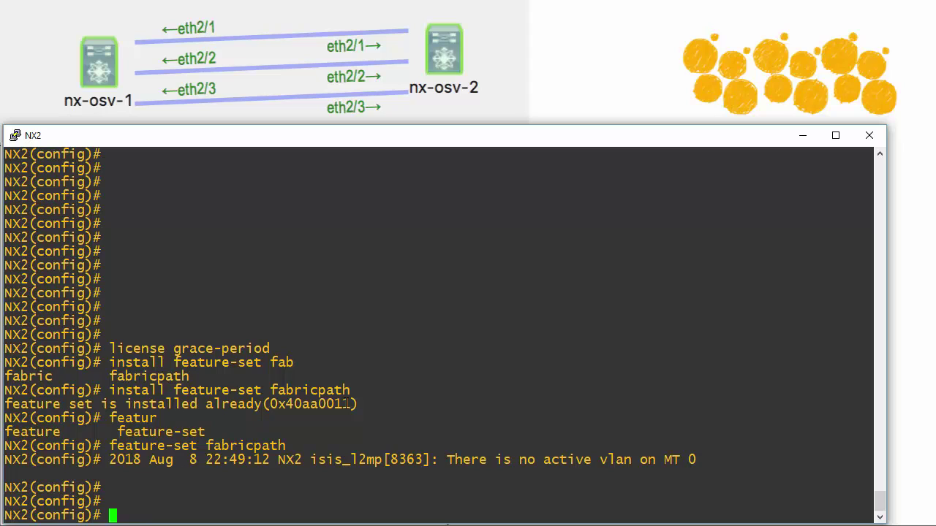
pyautogui.write('vlan 100,200')
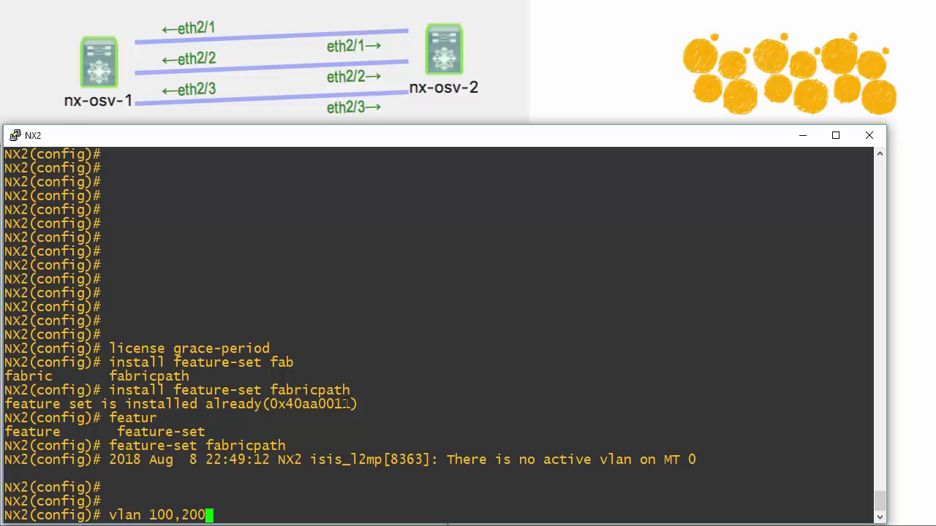
# Step: Create VLANs 100 and 200 on NX2 and set them to fabricpath mode
pyautogui.press('Return')
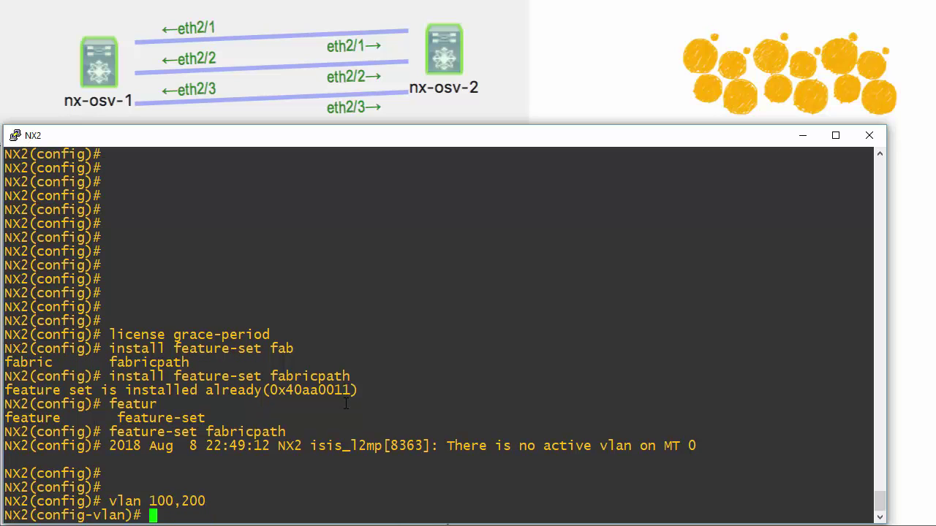
pyautogui.write('mode fabricpath')
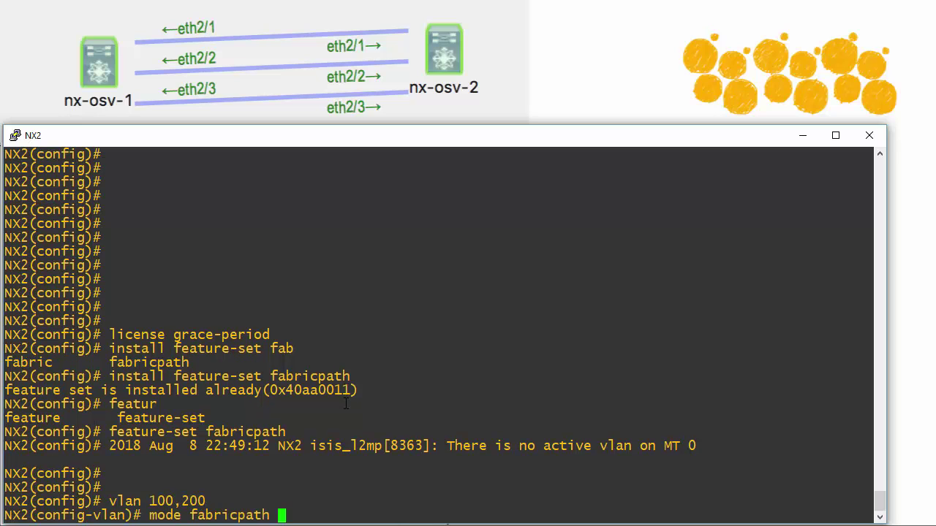
pyautogui.press('Return')
# Step: Set interfaces e2/1-3 to switchport mode fabricpath and leave configuration mode
pyautogui.write('int ')
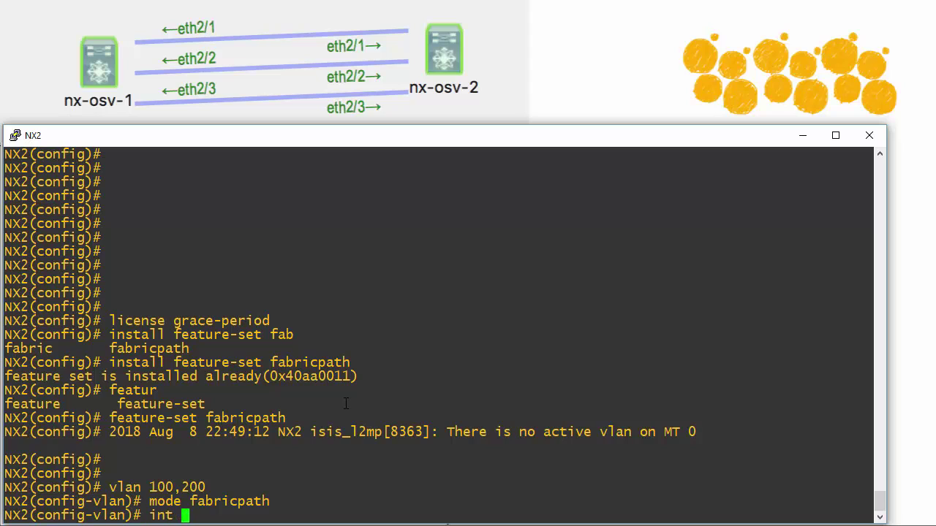
pyautogui.write('e2.')
pyautogui.press('BackSpace')
pyautogui.write('/1-3')
pyautogui.press('Return')
pyautogui.write('sw')
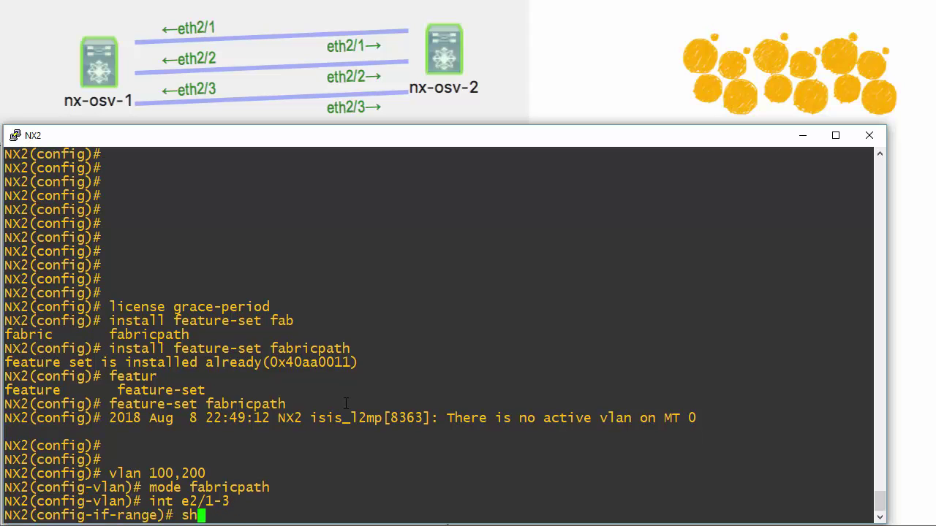
pyautogui.press('Tab')
pyautogui.write('mode fab')
pyautogui.press('Tab')
pyautogui.press('Return')
pyautogui.write('end')
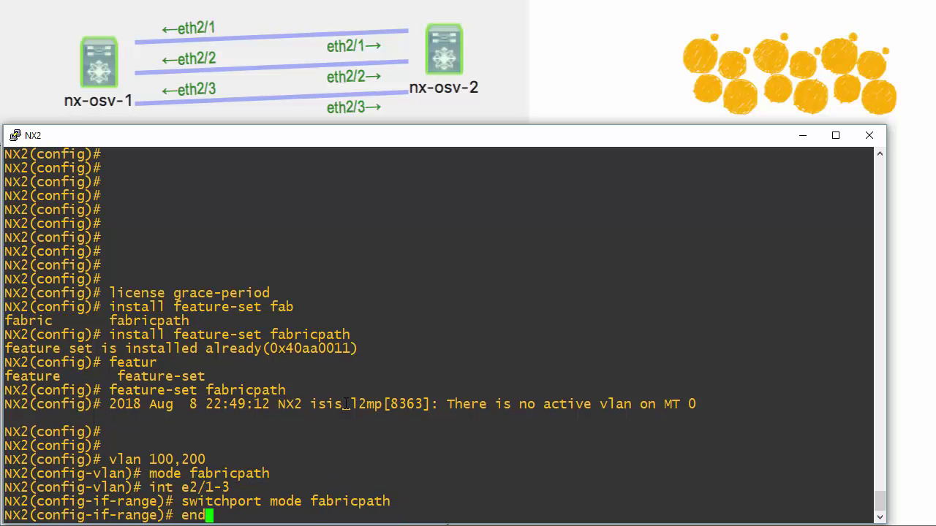
pyautogui.press('Return')
pyautogui.press('Return')
pyautogui.press('Return')
pyautogui.press('Return')
pyautogui.press('Return')
pyautogui.press('Return')
pyautogui.press('Return')
pyautogui.press('Return')
pyautogui.press('Return')
pyautogui.press('Return')
pyautogui.press('Return')
pyautogui.press('Return')
pyautogui.press('Return')
pyautogui.press('Return')
pyautogui.press('Return')
pyautogui.press('Return')
pyautogui.press('Return')
pyautogui.press('Return')
pyautogui.press('Return')
pyautogui.press('Return')
pyautogui.press('Return')
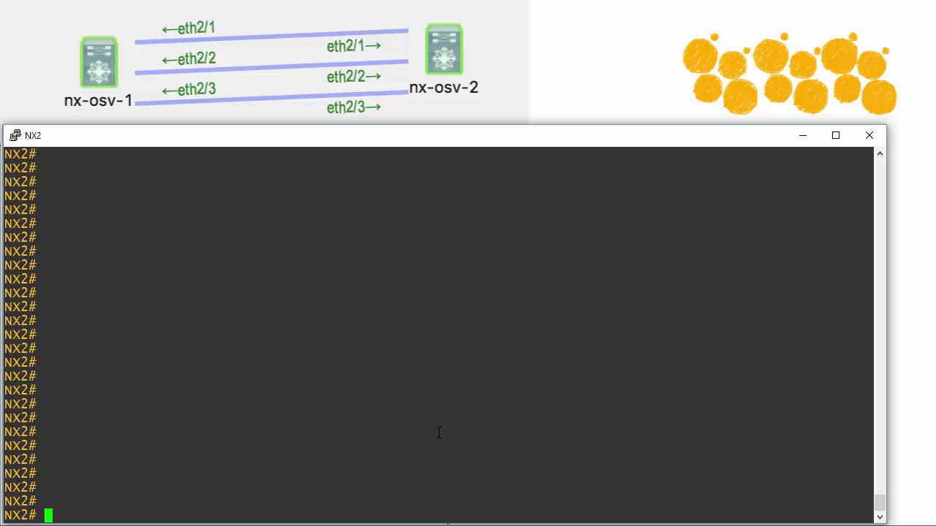
# Step: Re-enter configuration mode on NX2 and run 'show spanning-tree vlan 100' to confirm no instance exists
pyautogui.write('conf t')
pyautogui.press('Return')
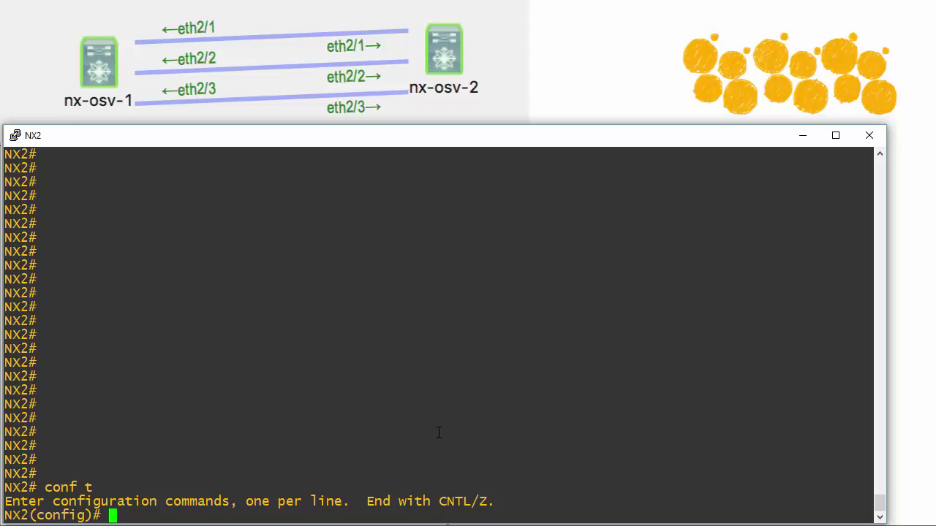
pyautogui.write('show ')
pyautogui.write('spann')
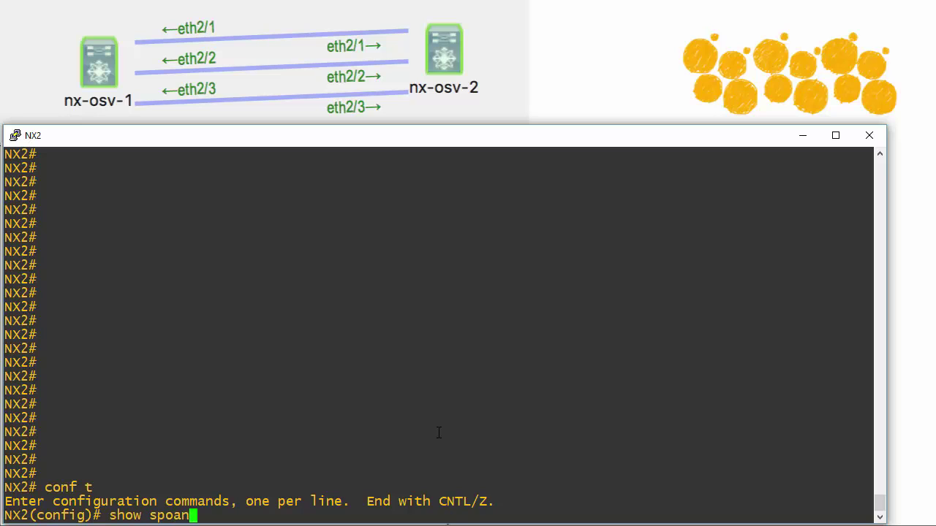
pyautogui.press('BackSpace')
pyautogui.press('BackSpace')
pyautogui.write('n')
pyautogui.press('Tab')
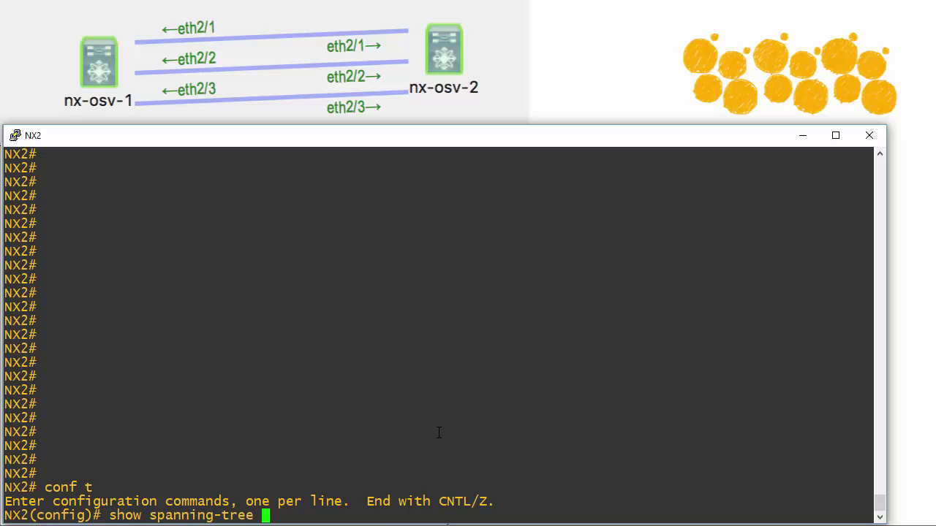
pyautogui.write('vlan 100')
pyautogui.press('Return')
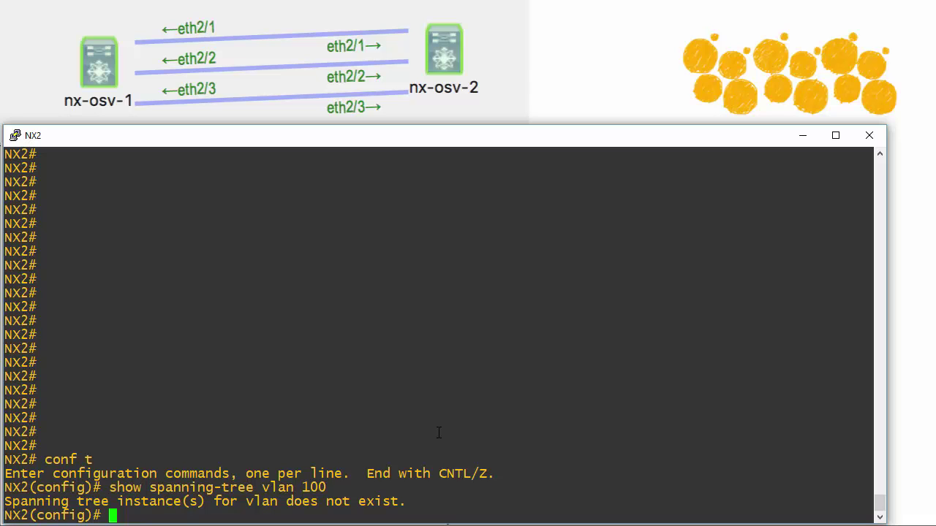
# Step: Run 'show fabricpath route' on NX2 to list routes via Eth2/1, Eth2/2 and Eth2/3
pyautogui.write('show fabr')
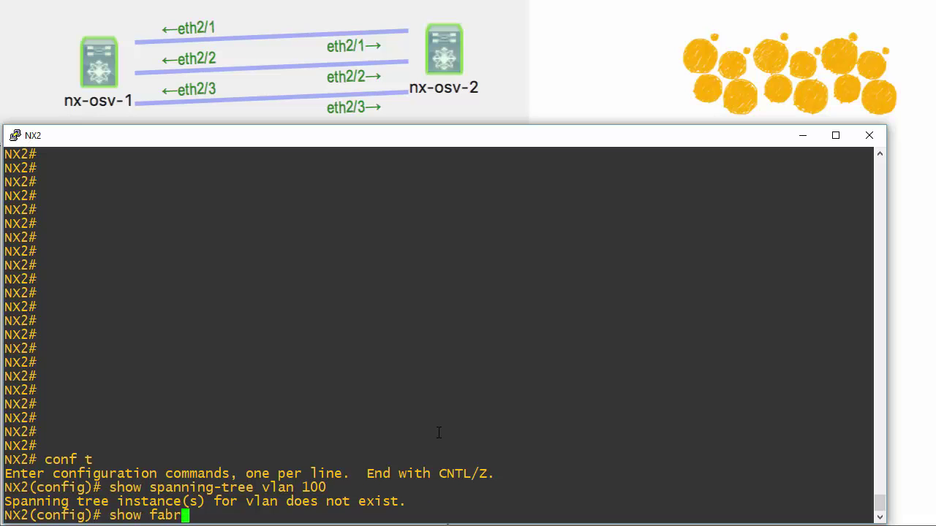
pyautogui.press('Tab')
pyautogui.write('path ')
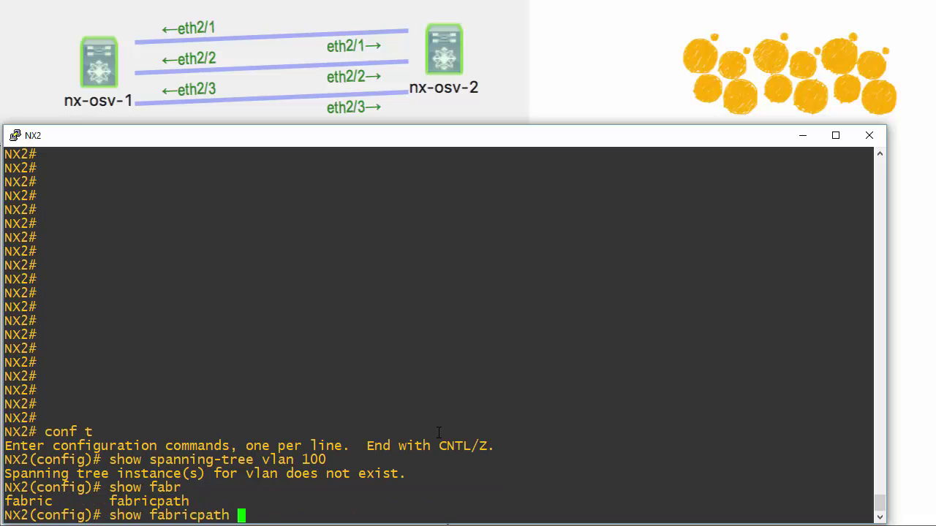
pyautogui.write('route')
pyautogui.press('Return')
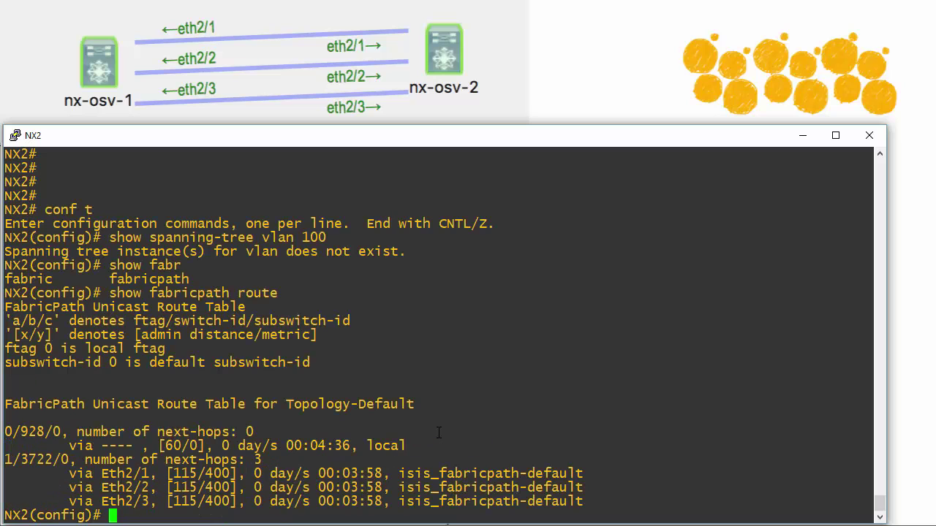